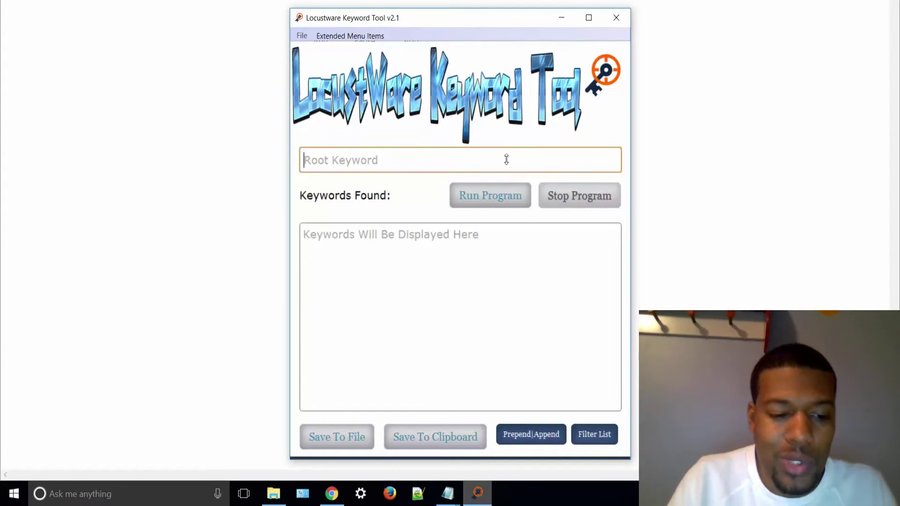
# Step: Enter Weight Loss as the root keyword, run the search, and acknowledge the registration check
pyautogui.write('Weig')
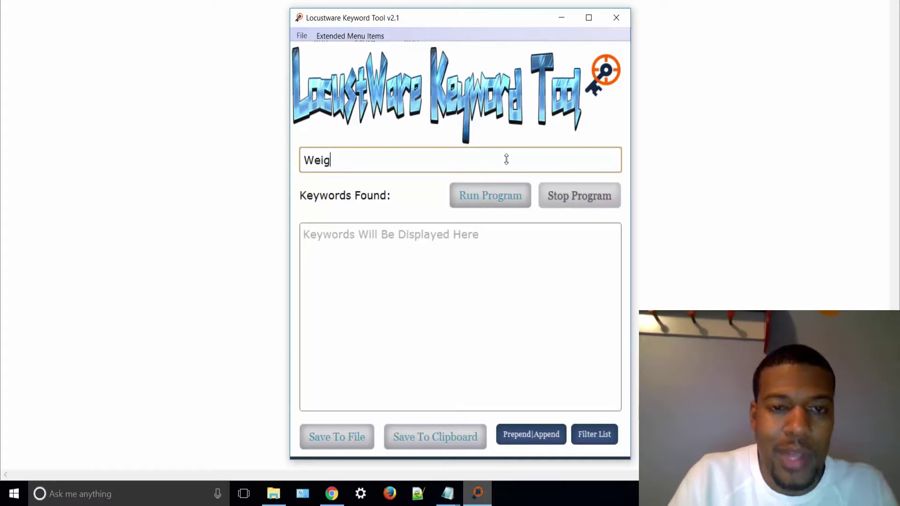
pyautogui.write('ht Loss')
pyautogui.click(502, 202)
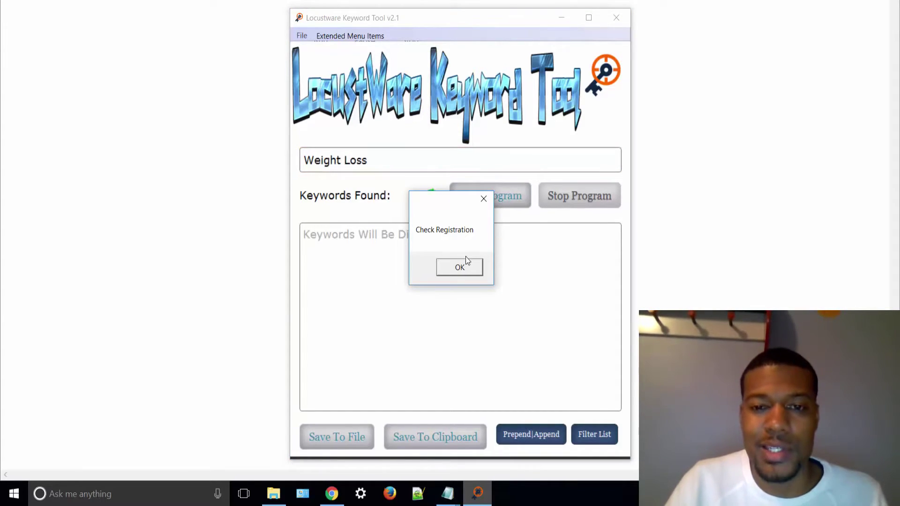
pyautogui.click(463, 269)
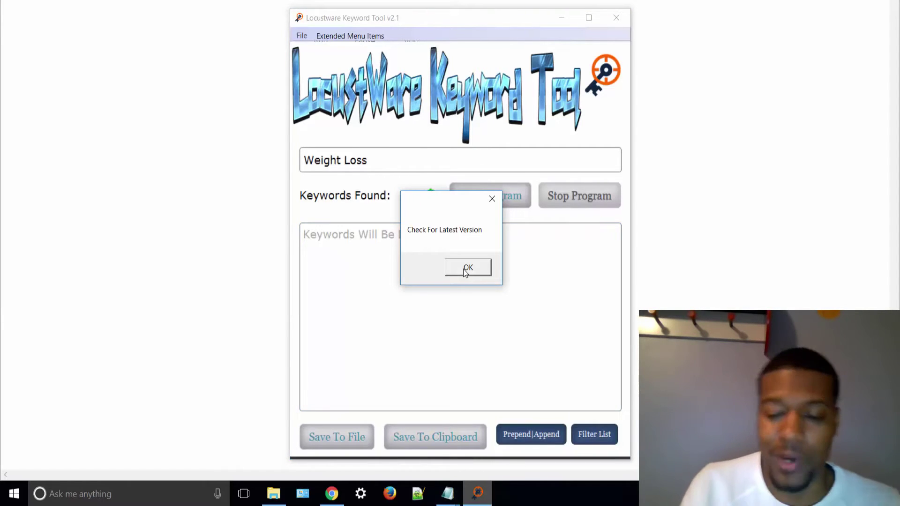
# Step: Dismiss the latest-version notice and let the Weight Loss search collect 1952 keywords
pyautogui.click(466, 270)
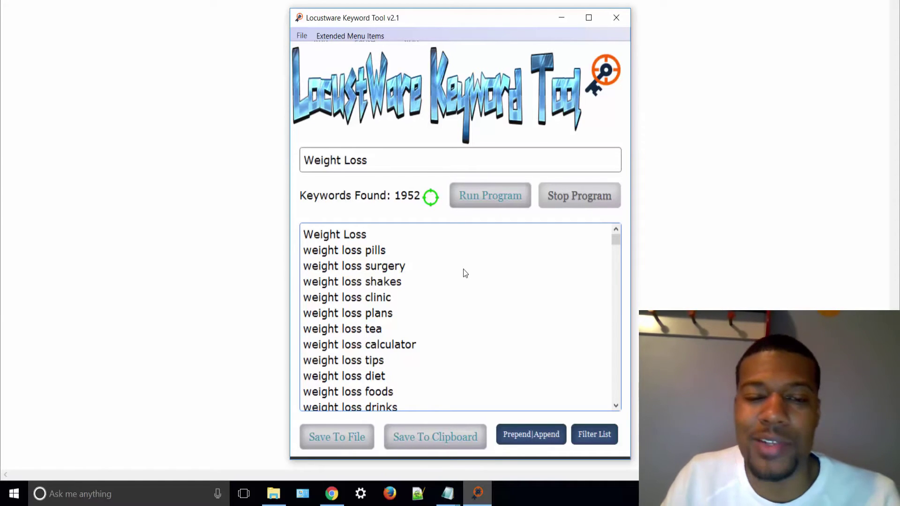
# Step: Stop the Weight Loss search at 1952 keywords and scroll down through the results
pyautogui.click(573, 206)
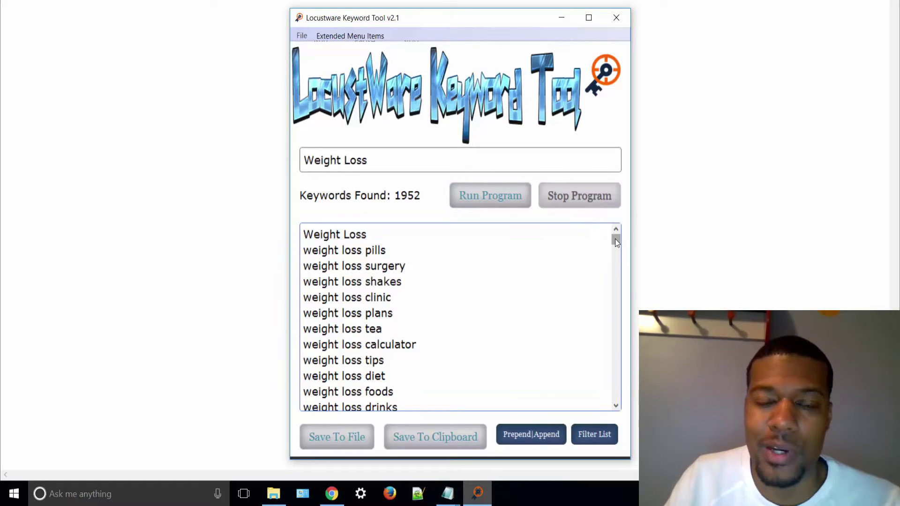
pyautogui.moveTo(615, 240); pyautogui.dragTo(616, 249)
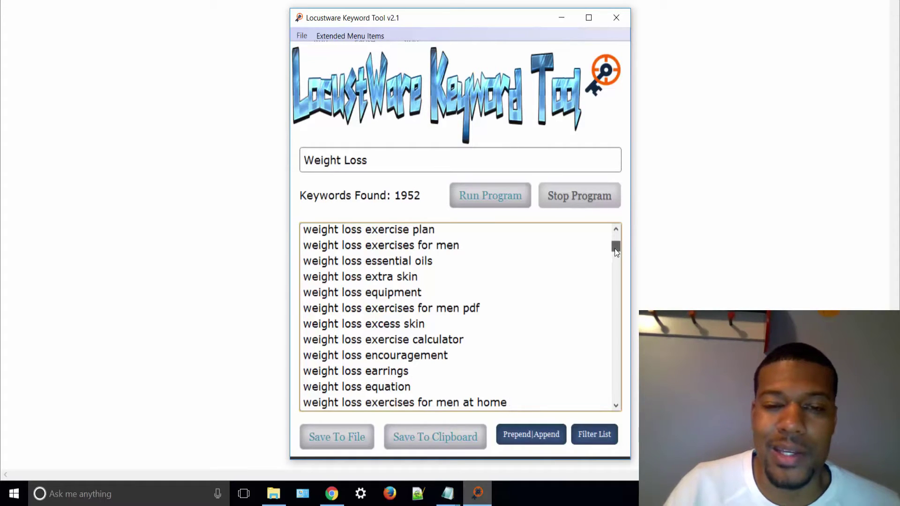
pyautogui.moveTo(615, 253); pyautogui.dragTo(616, 275)
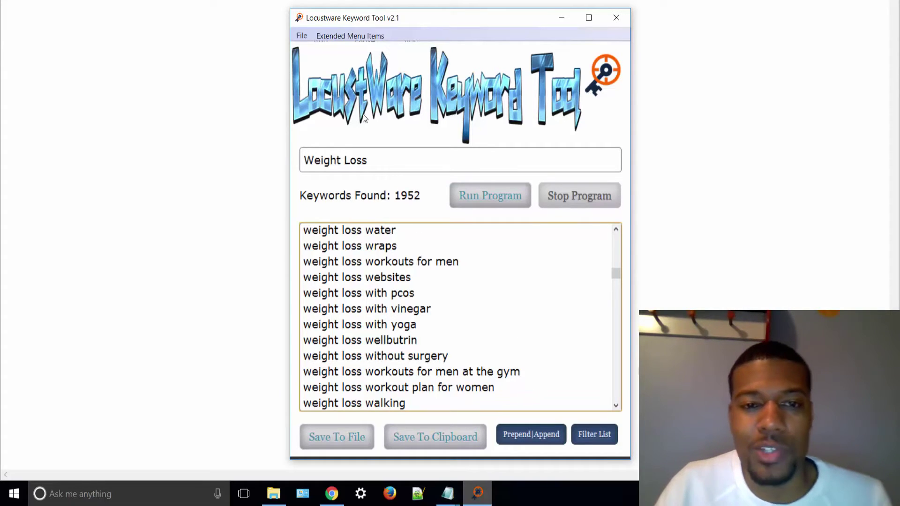
# Step: Replace the root keyword with Locksmith
pyautogui.click(373, 156)
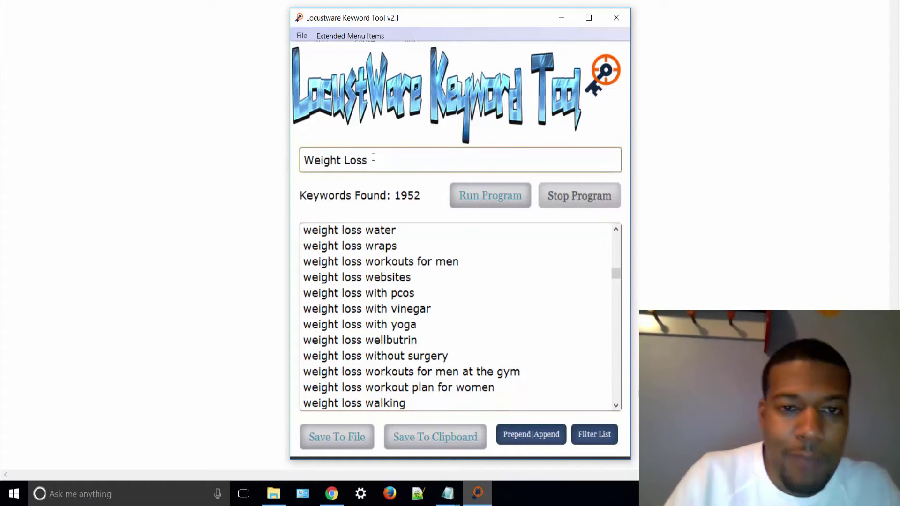
pyautogui.press('BackSpace')
pyautogui.press('BackSpace')
pyautogui.press('BackSpace')
pyautogui.press('BackSpace')
pyautogui.press('BackSpace')
pyautogui.press('BackSpace')
pyautogui.press('BackSpace')
pyautogui.press('BackSpace')
pyautogui.press('BackSpace')
pyautogui.press('BackSpace')
pyautogui.press('BackSpace')
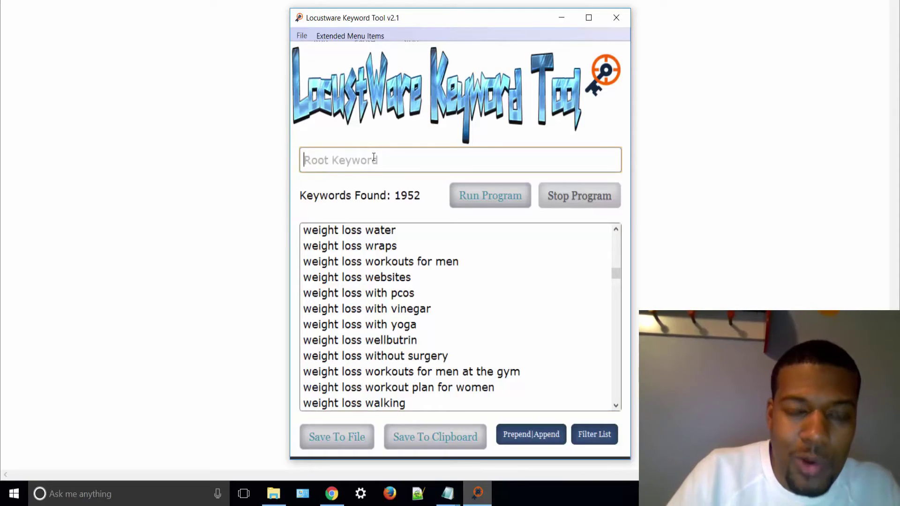
pyautogui.write('Local')
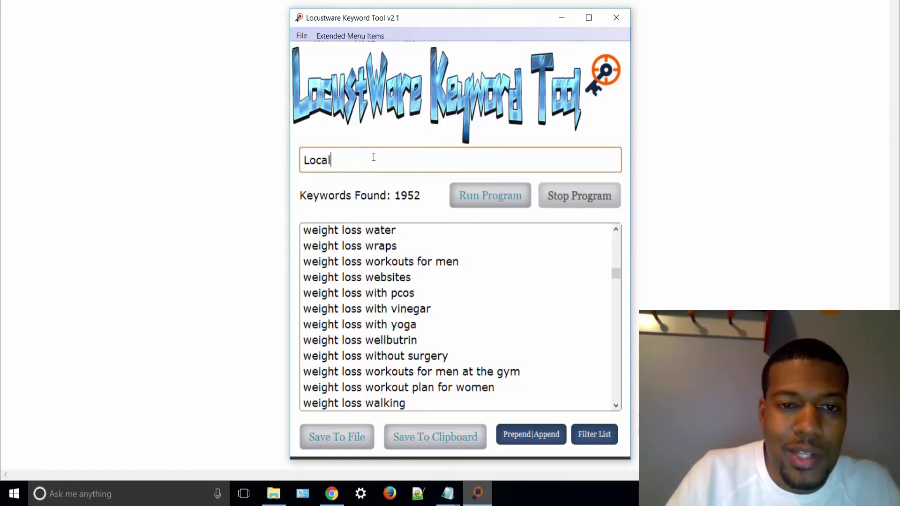
pyautogui.press('BackSpace')
pyautogui.press('BackSpace')
pyautogui.press('BackSpace')
pyautogui.press('BackSpace')
pyautogui.write('ocksmith')
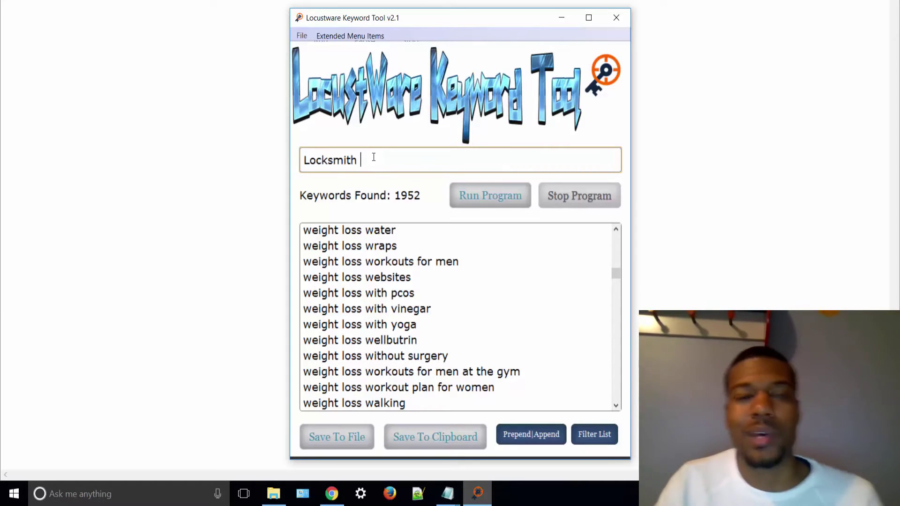
# Step: Run the Locksmith search and stop it once 116 keywords are found
pyautogui.click(483, 193)
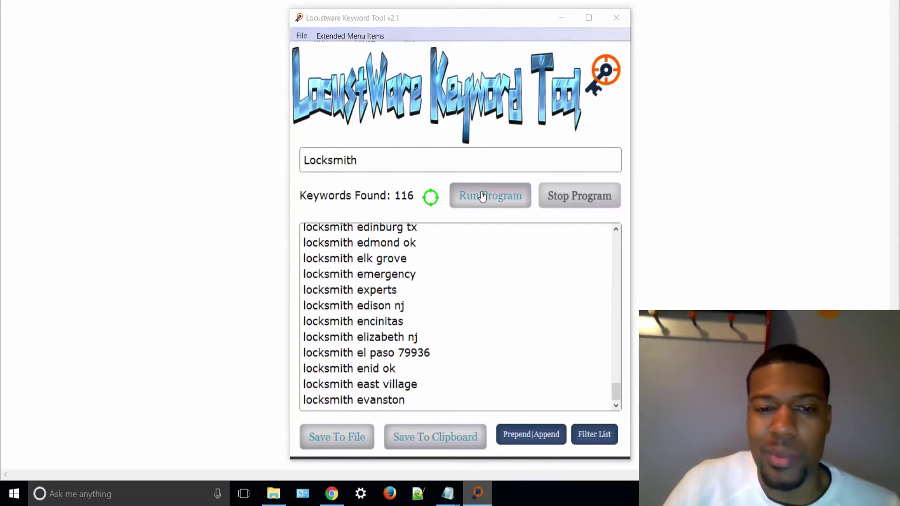
pyautogui.click(483, 196)
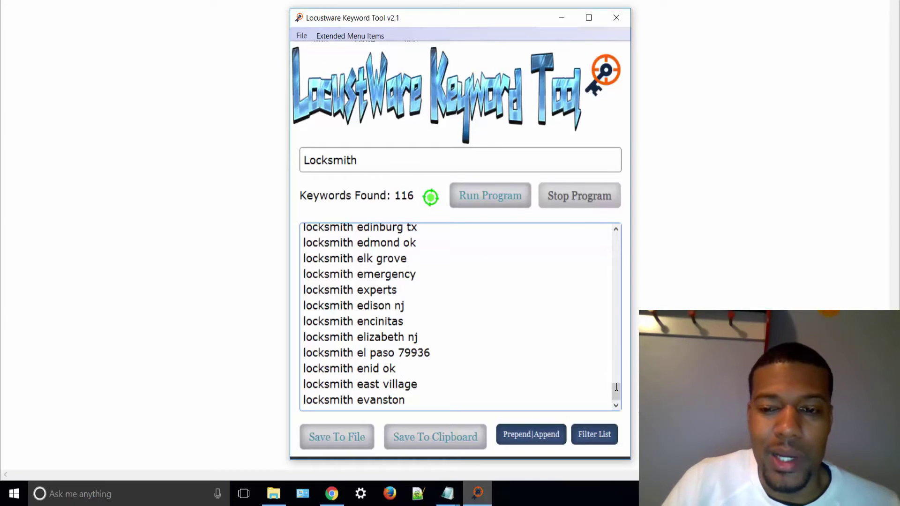
pyautogui.moveTo(615, 390); pyautogui.dragTo(610, 220)
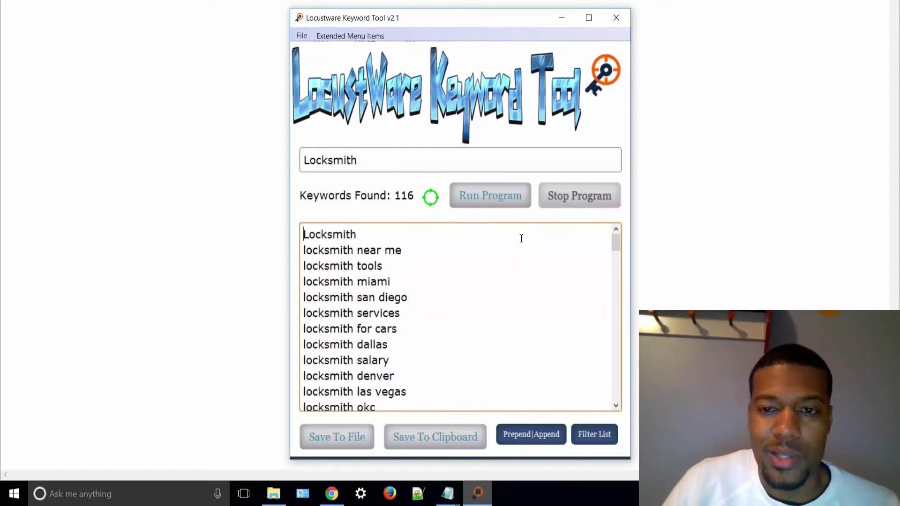
pyautogui.click(575, 205)
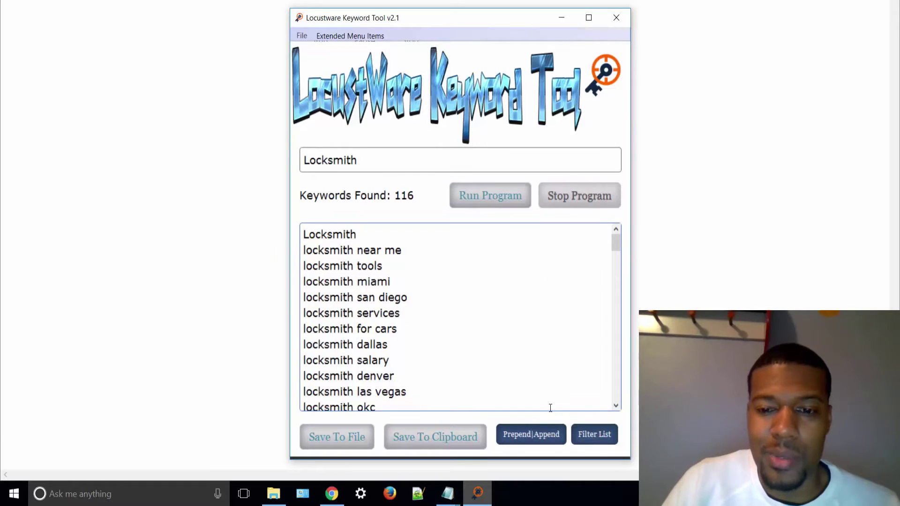
# Step: In Prepend|Append, set 24 Hour Emergency before and a Call Us Today phone line after
pyautogui.click(534, 432)
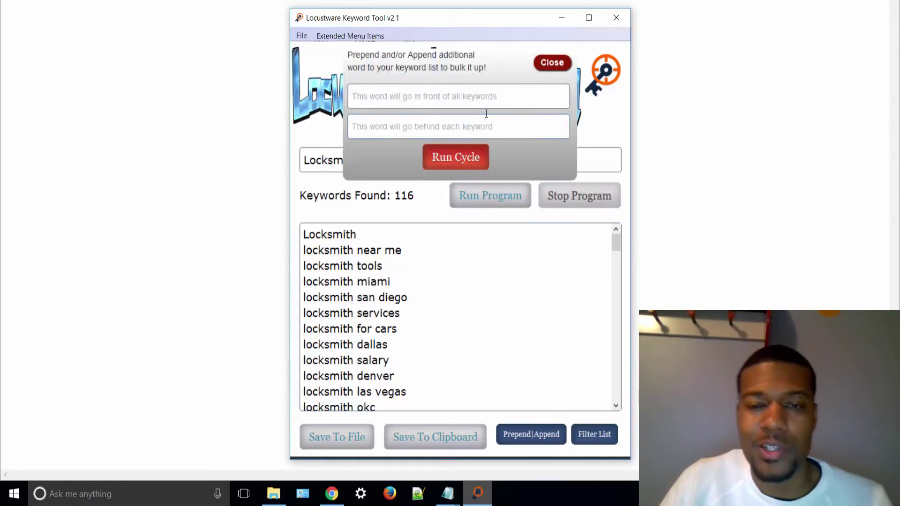
pyautogui.click(495, 96)
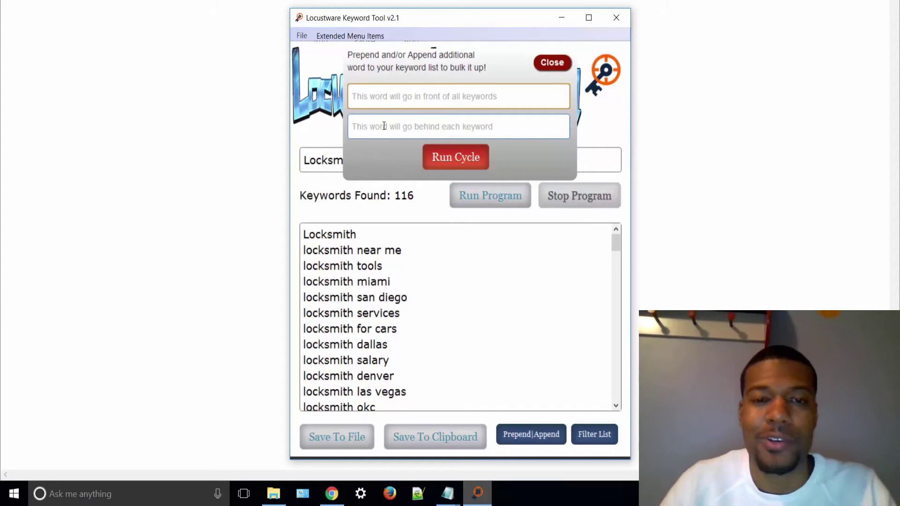
pyautogui.write('24 Hour Emergency')
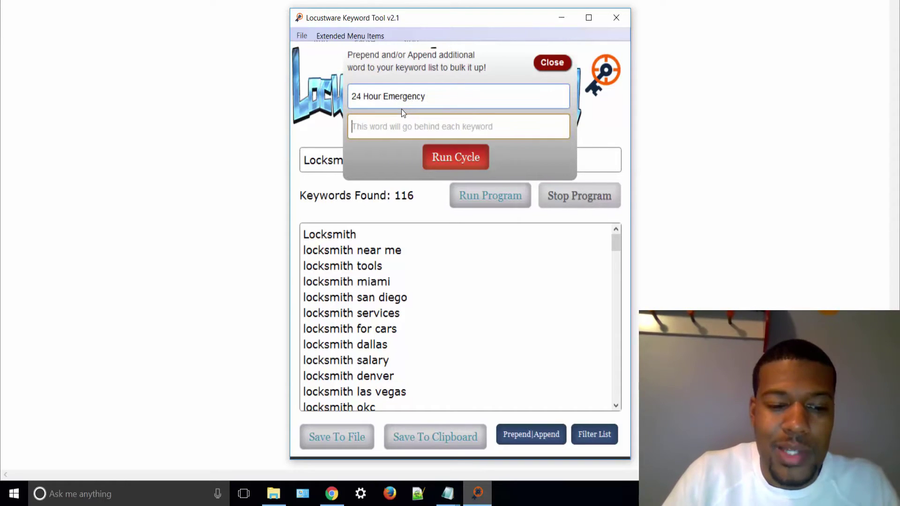
pyautogui.write('Call Us T')
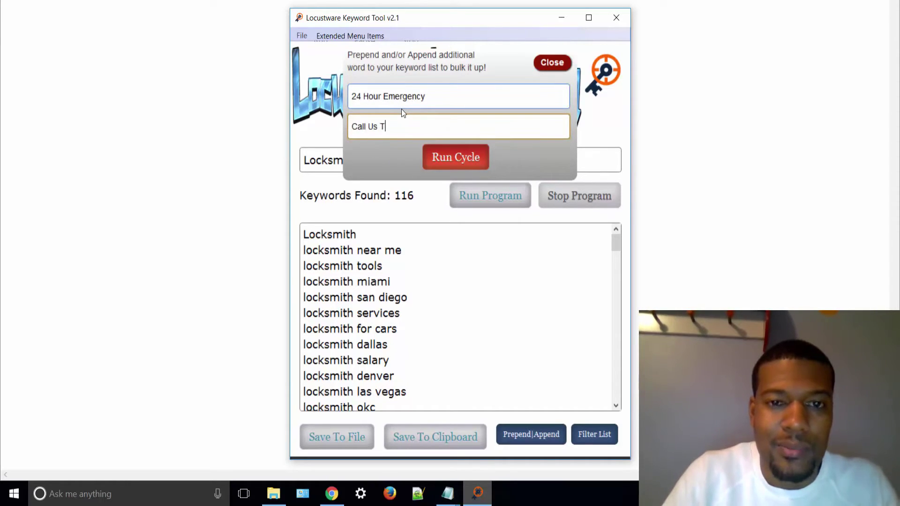
pyautogui.write('oday 555')
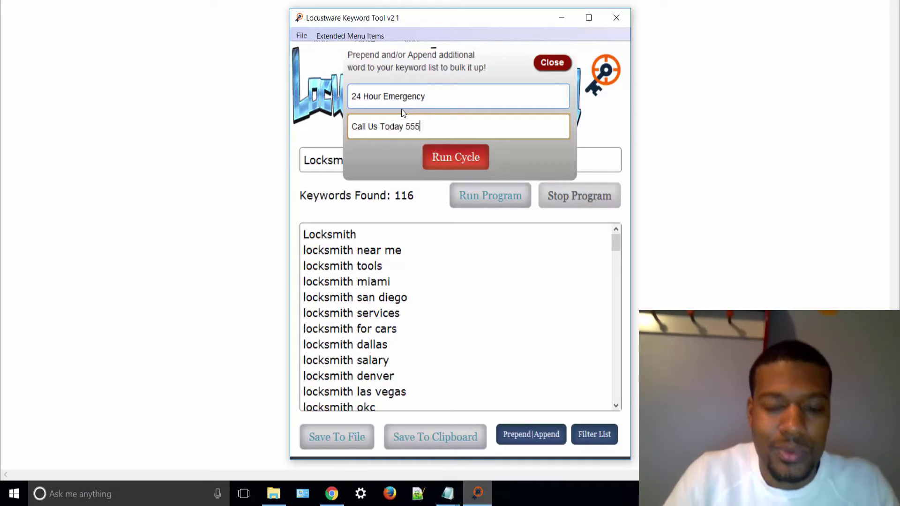
pyautogui.write('-555-5')
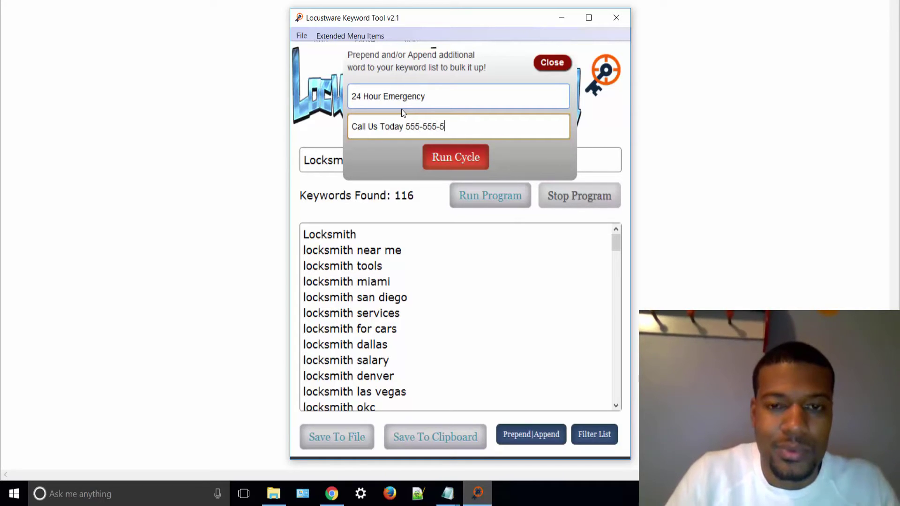
pyautogui.write('555')
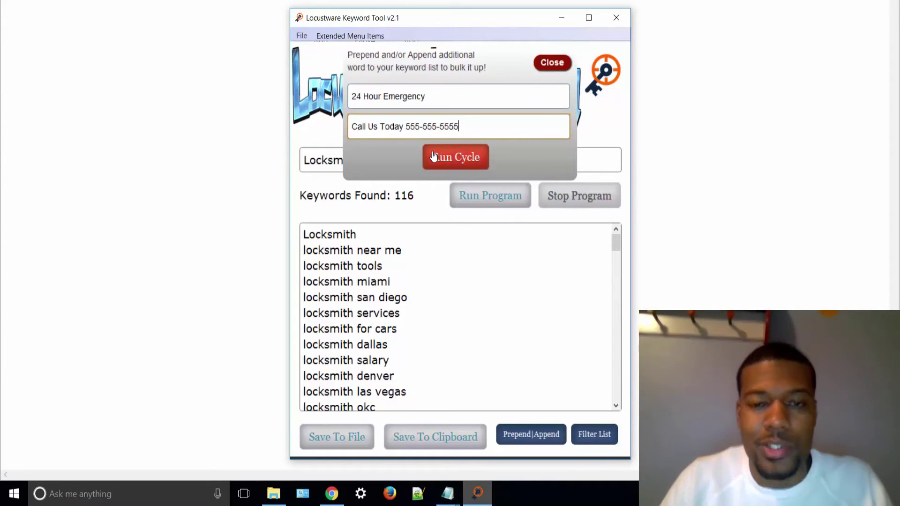
pyautogui.click(435, 156)
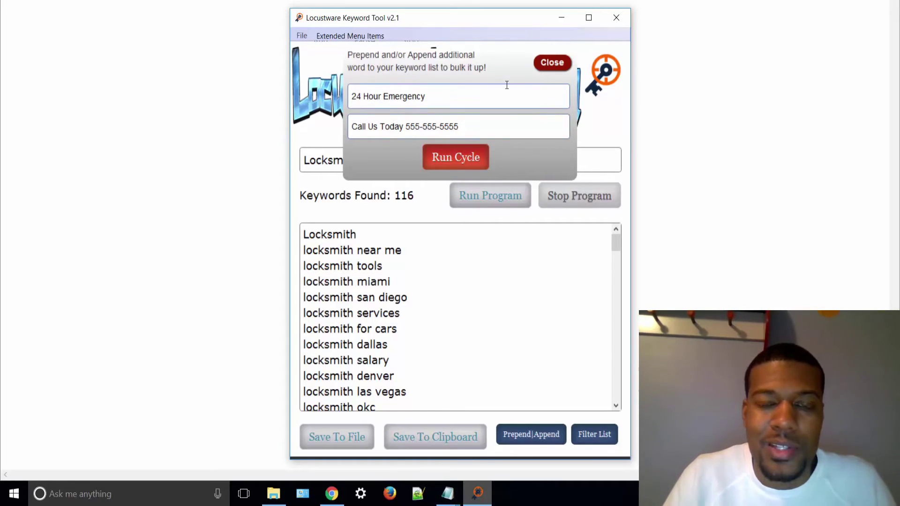
# Step: Run the prepend/append cycle, bulking the Locksmith list to 232 keywords
pyautogui.click(475, 167)
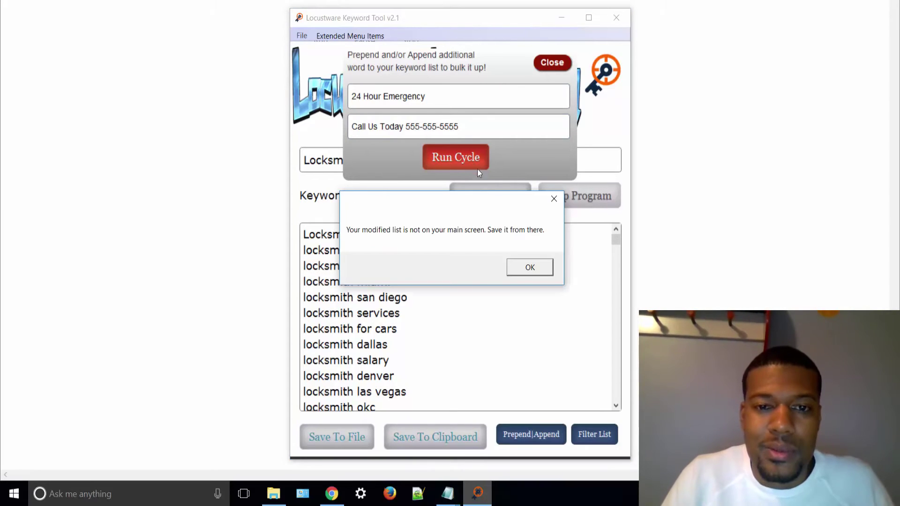
pyautogui.click(519, 269)
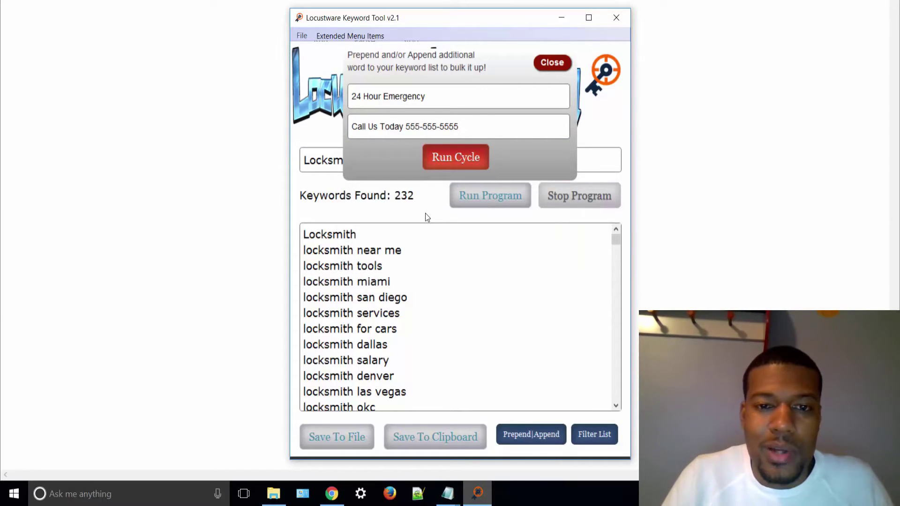
pyautogui.click(561, 67)
# Step: Scroll through the 232-keyword list, then return to its top
pyautogui.moveTo(617, 241); pyautogui.dragTo(615, 300)
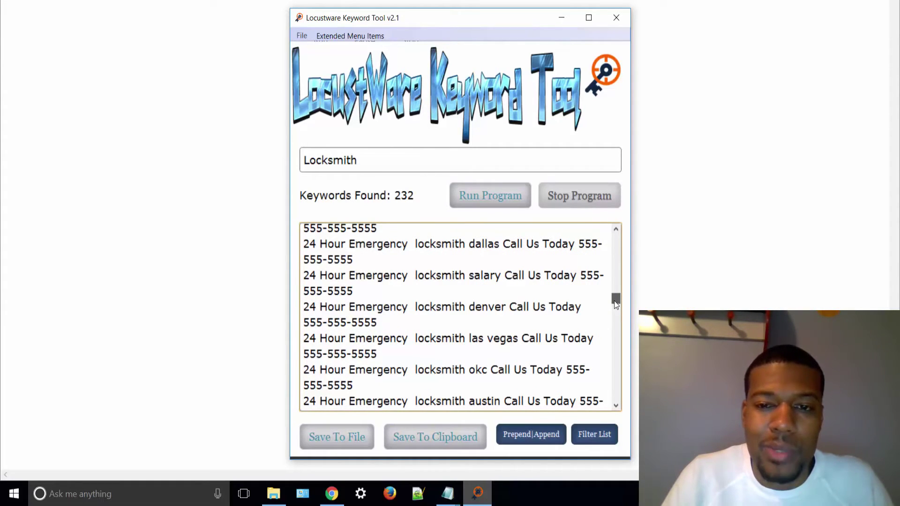
pyautogui.moveTo(615, 302); pyautogui.dragTo(619, 400)
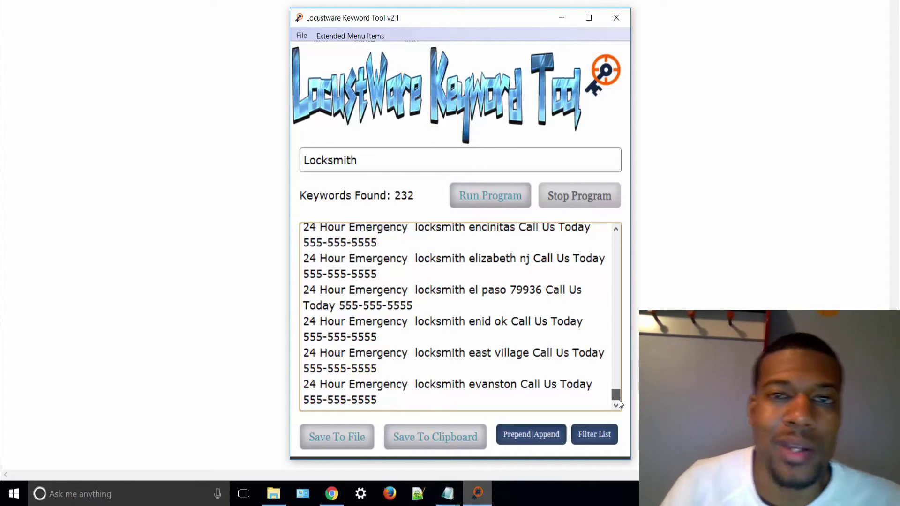
pyautogui.hotkey('ctrl', 'Home')
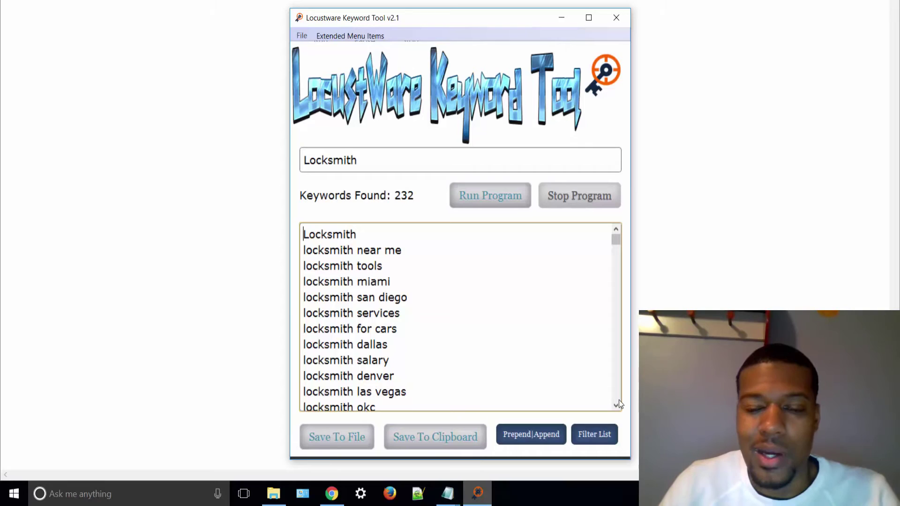
# Step: Show the Filter List panel, close it, then display the Extended Menu Items with Big Append
pyautogui.click(597, 437)
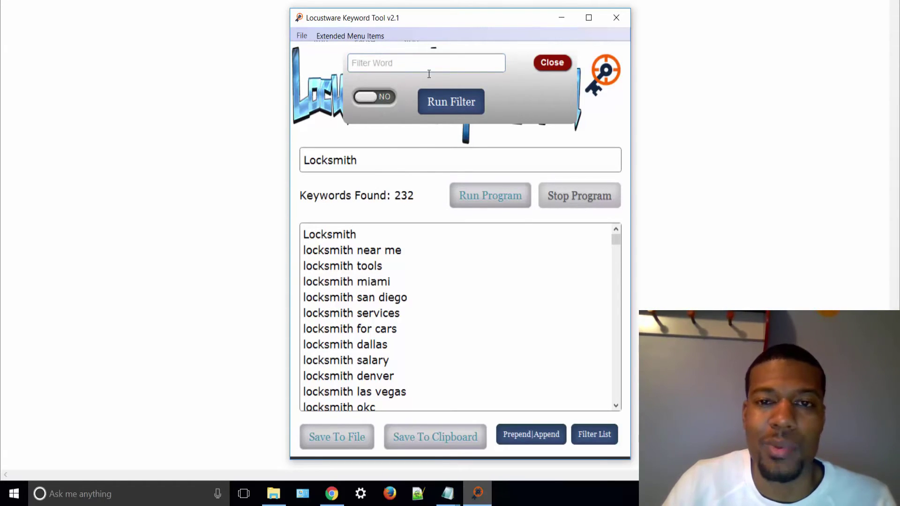
pyautogui.click(544, 63)
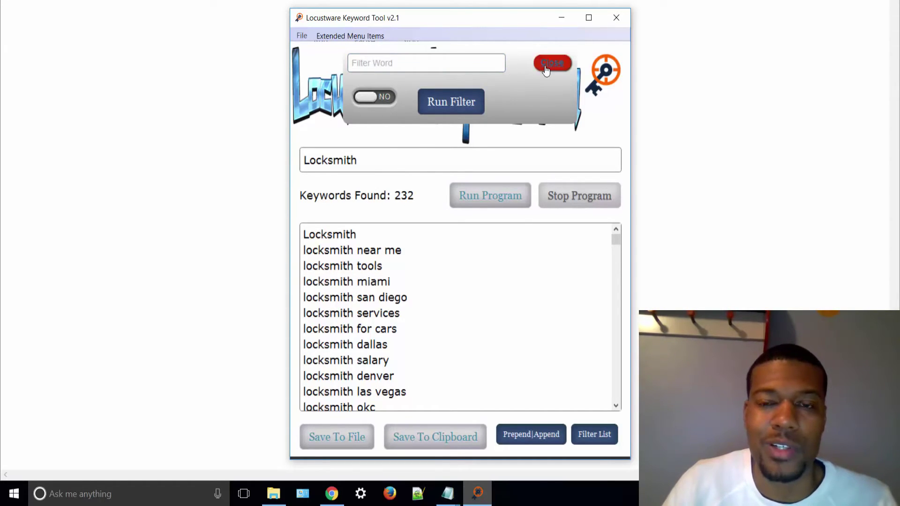
pyautogui.click(362, 38)
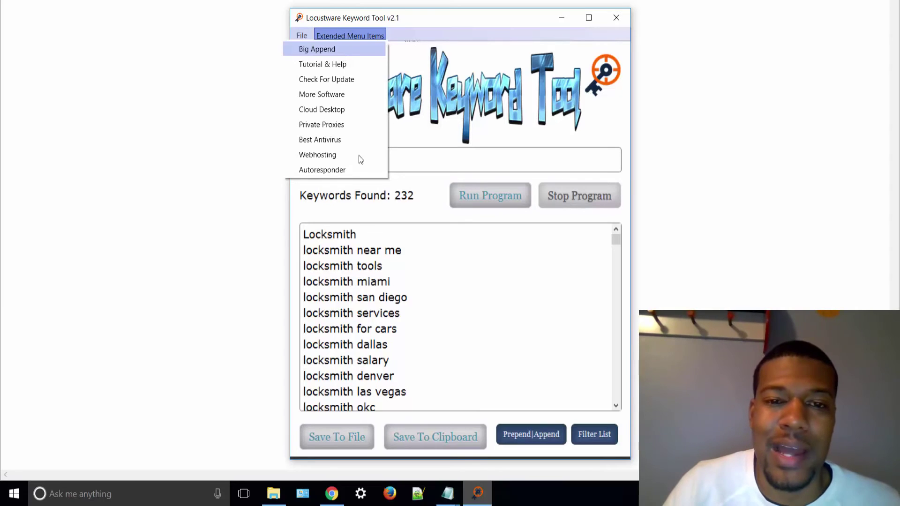
# Step: Dismiss the extended menu and the list's context menu, then reopen Extended Menu Items
pyautogui.click(436, 269)
pyautogui.rightClick(452, 270)
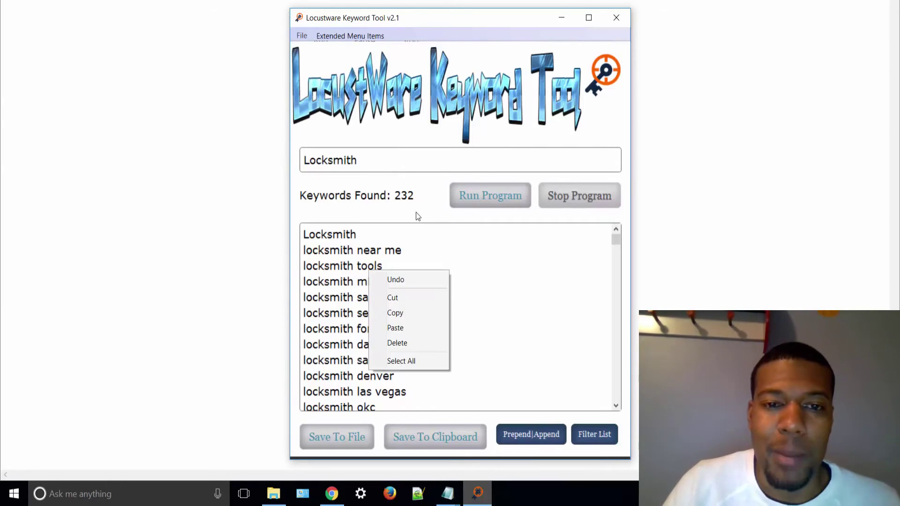
pyautogui.click(397, 197)
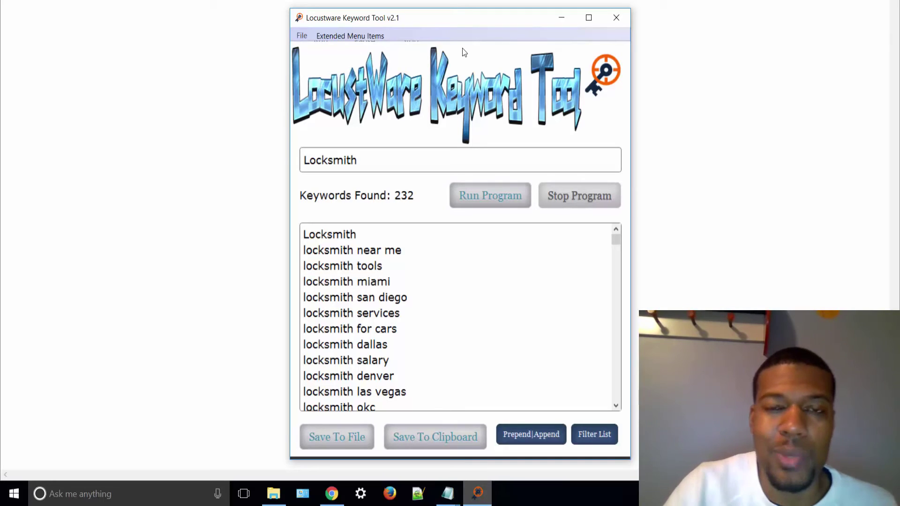
pyautogui.click(364, 35)
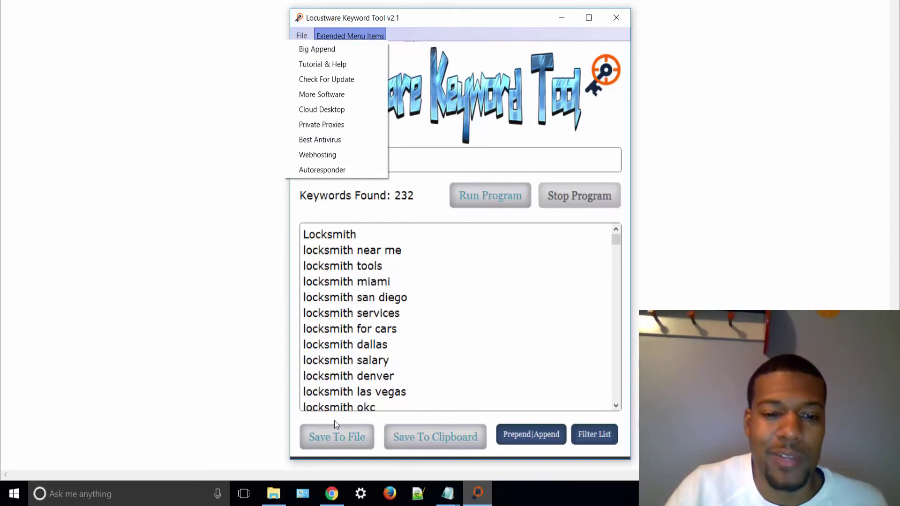
pyautogui.moveTo(334, 498)
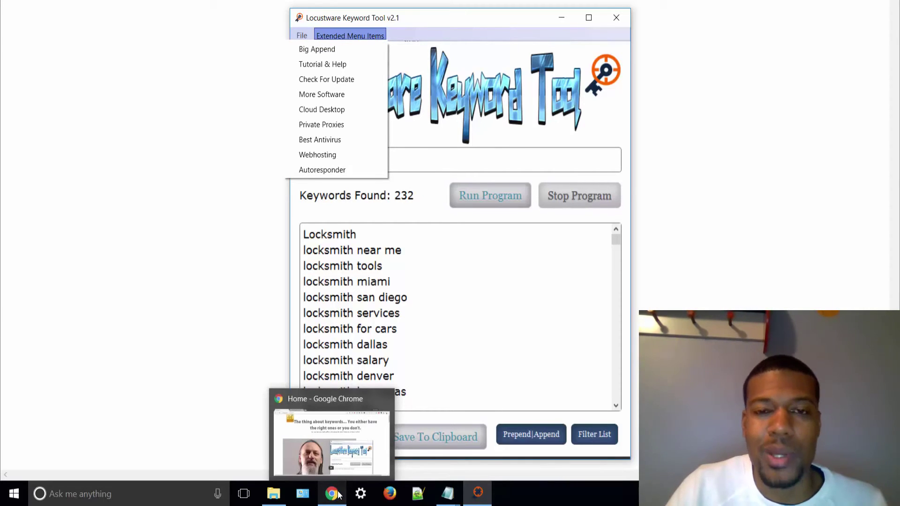
# Step: Open Tutorial & Help and scroll through the LKT Tutorial page's Run & Stop and Prepend|Append sections
pyautogui.click(356, 65)
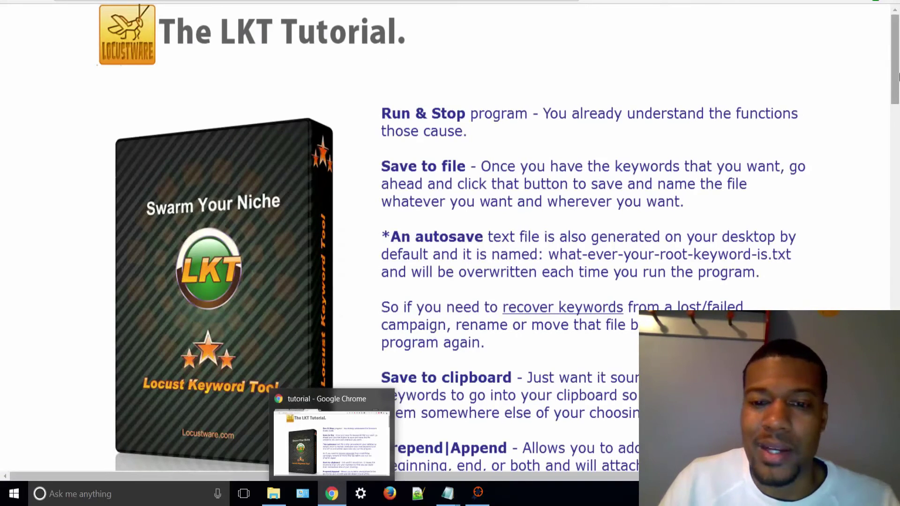
pyautogui.moveTo(896, 84); pyautogui.dragTo(898, 178)
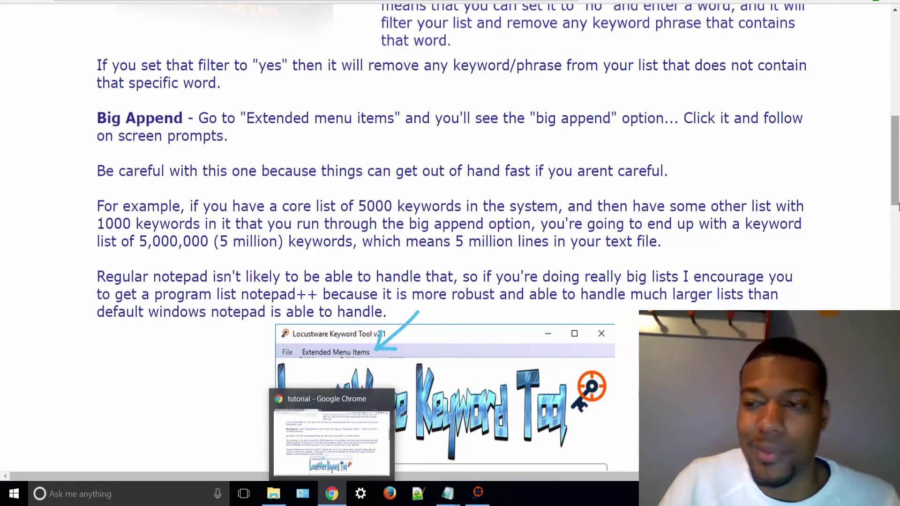
pyautogui.moveTo(898, 207); pyautogui.dragTo(889, 111)
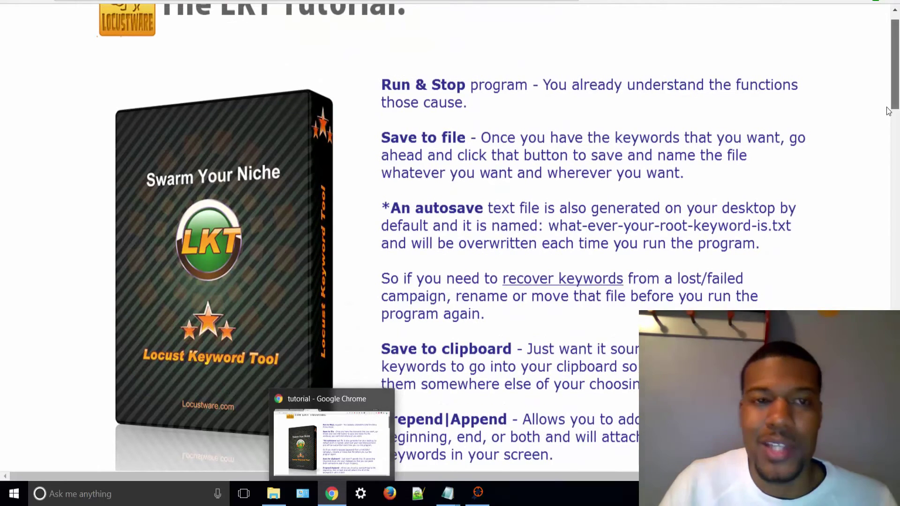
pyautogui.moveTo(889, 111); pyautogui.dragTo(887, 85)
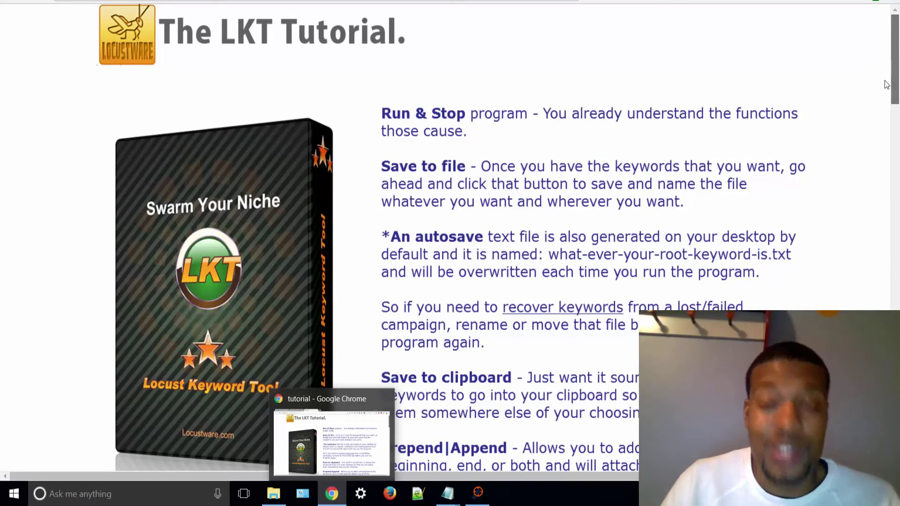
pyautogui.moveTo(887, 84); pyautogui.dragTo(854, 55)
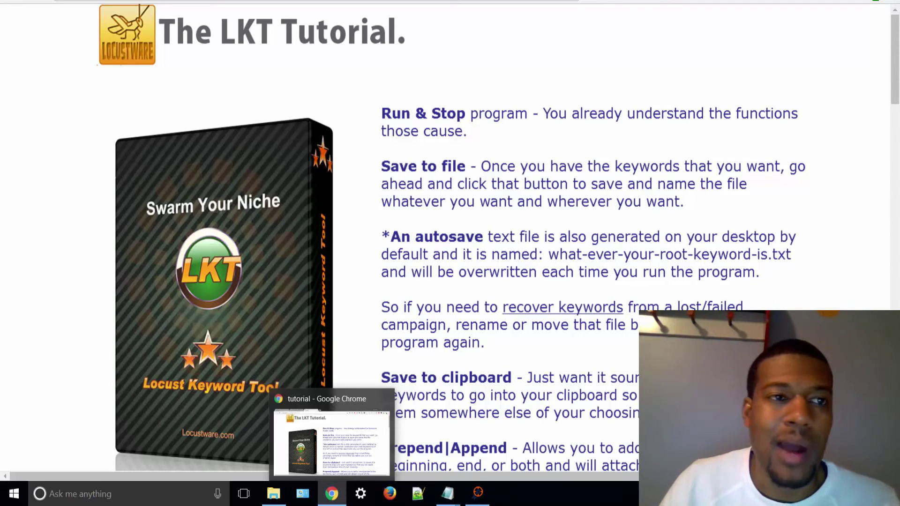
pyautogui.hotkey('ctrl', 'Tab')
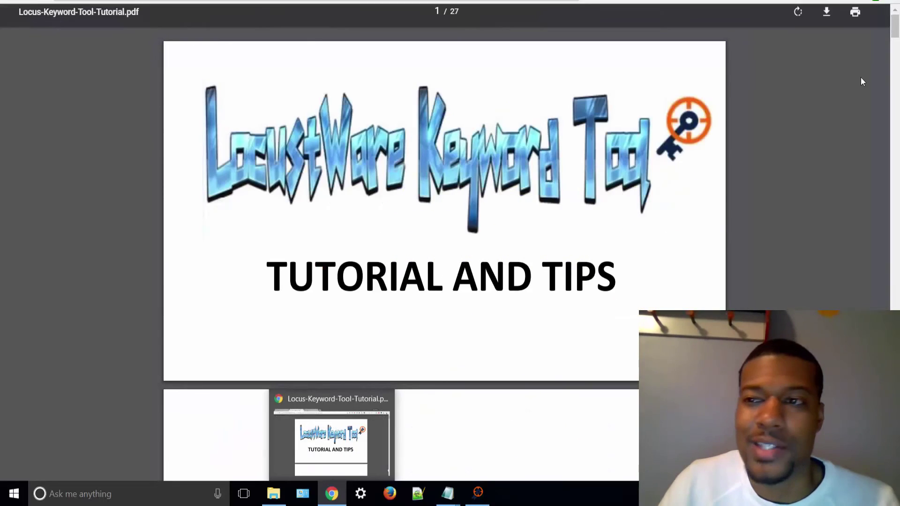
pyautogui.scroll(-2, 897, 41)
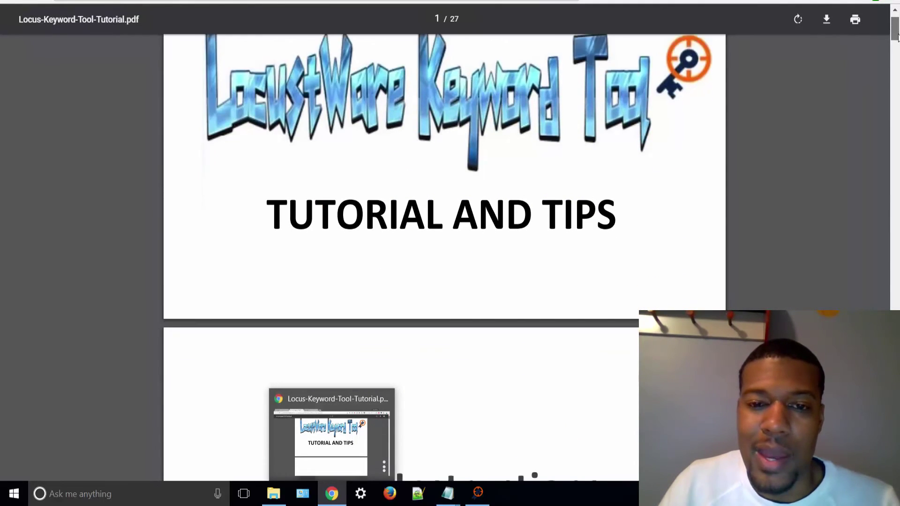
pyautogui.scroll(-5, 898, 40)
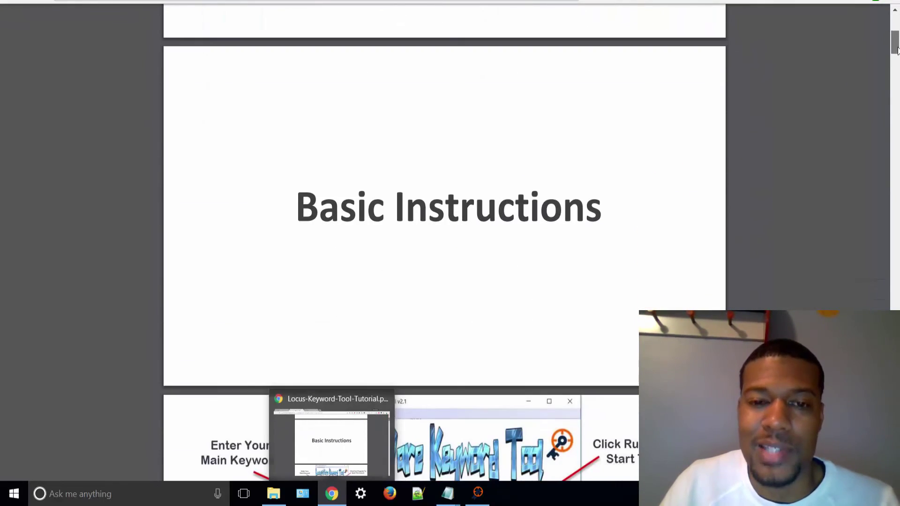
pyautogui.scroll(-4, 897, 56)
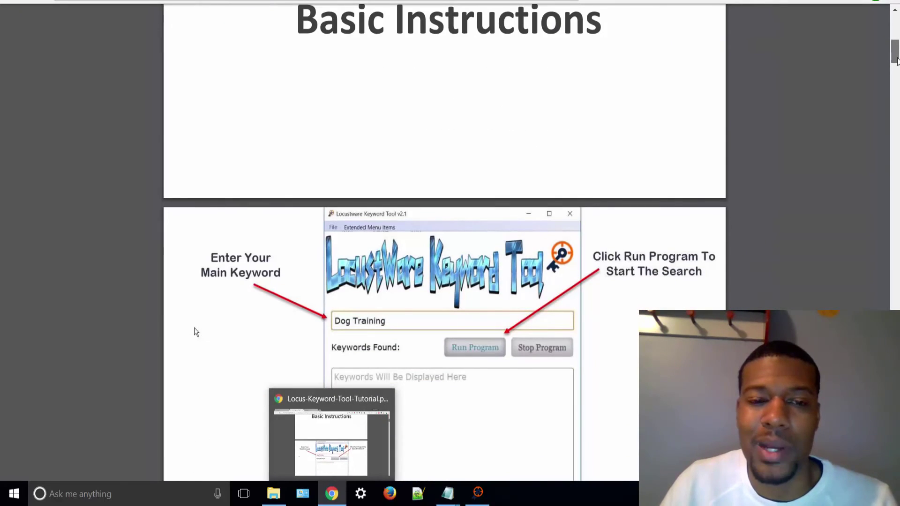
pyautogui.scroll(-2, 898, 66)
pyautogui.scroll(-2, 898, 68)
pyautogui.scroll(-7, 897, 75)
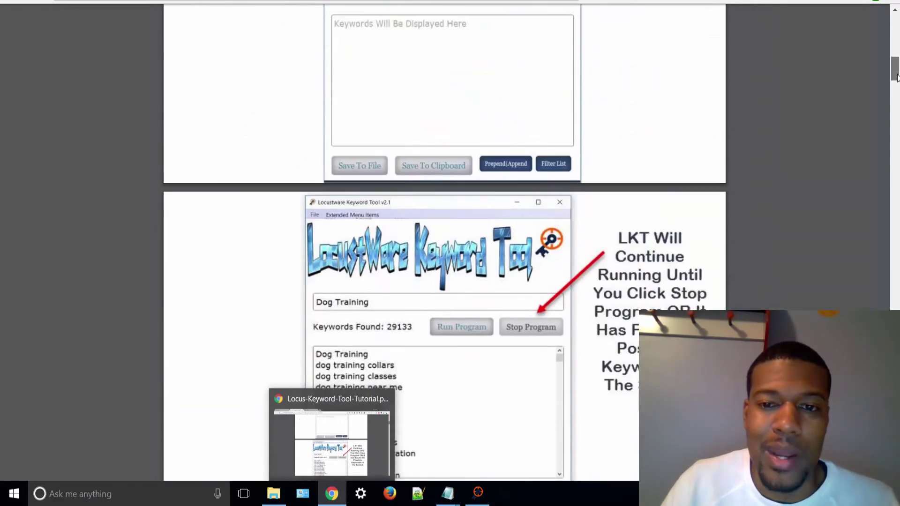
pyautogui.moveTo(897, 87); pyautogui.dragTo(897, 490)
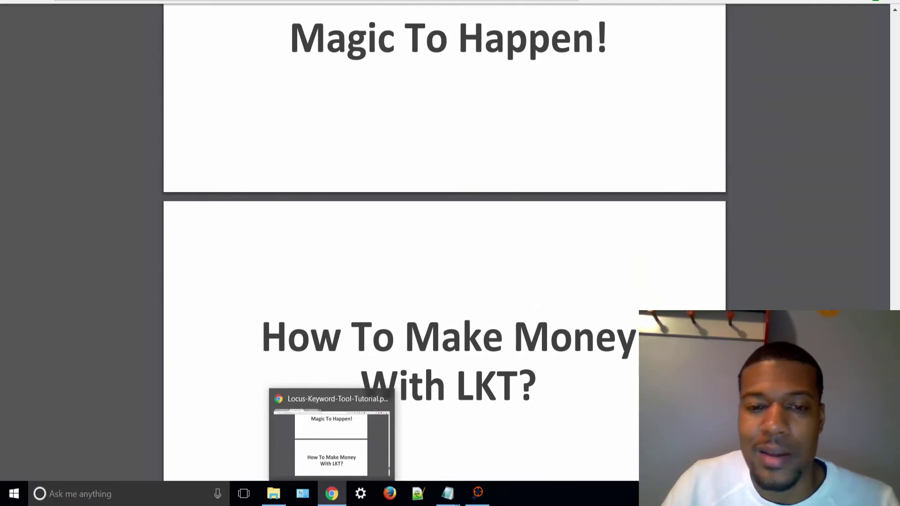
pyautogui.moveTo(897, 490); pyautogui.dragTo(898, 286)
pyautogui.moveTo(882, 223); pyautogui.dragTo(880, 18)
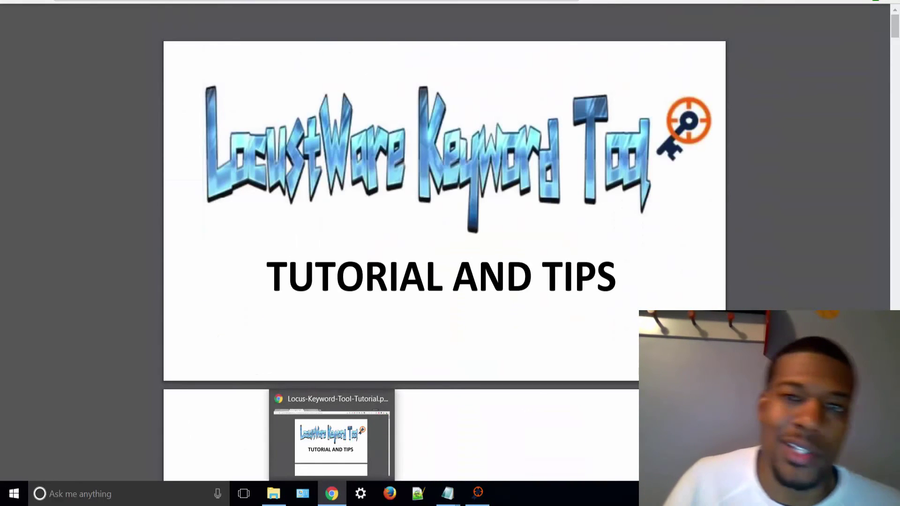